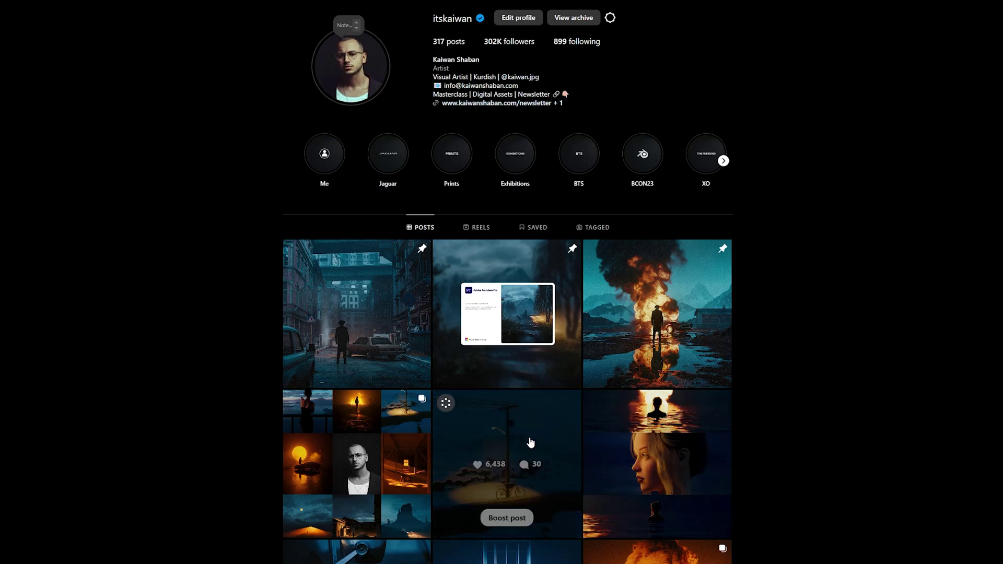
- Bring up Blender's Preferences from the Edit menu
{"action": "left_click", "coordinate": [530, 442]}
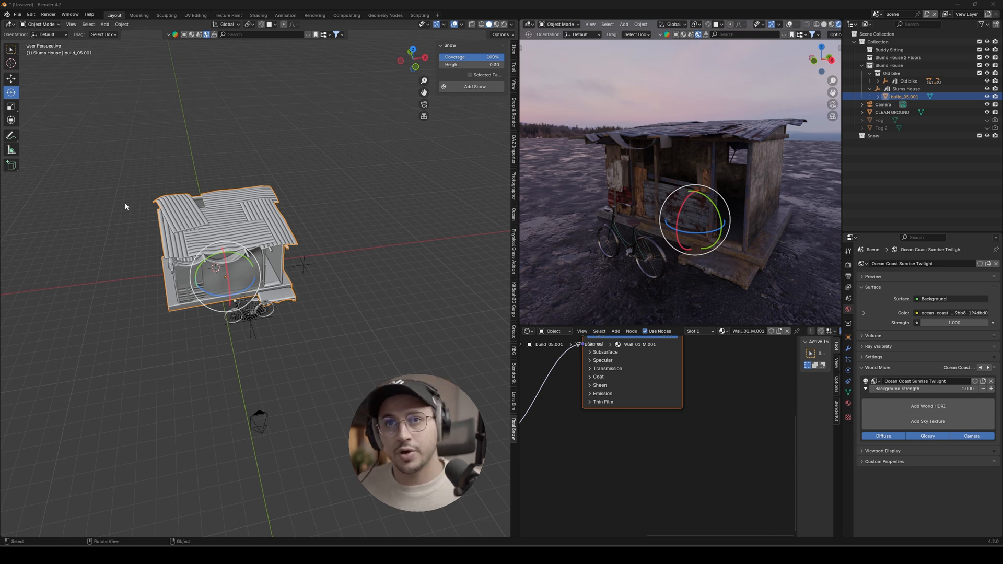
{"action": "left_click", "coordinate": [31, 14]}
- Search the extensions list for 'snow' and confirm Real Snow is installed
{"action": "left_click", "coordinate": [112, 258]}
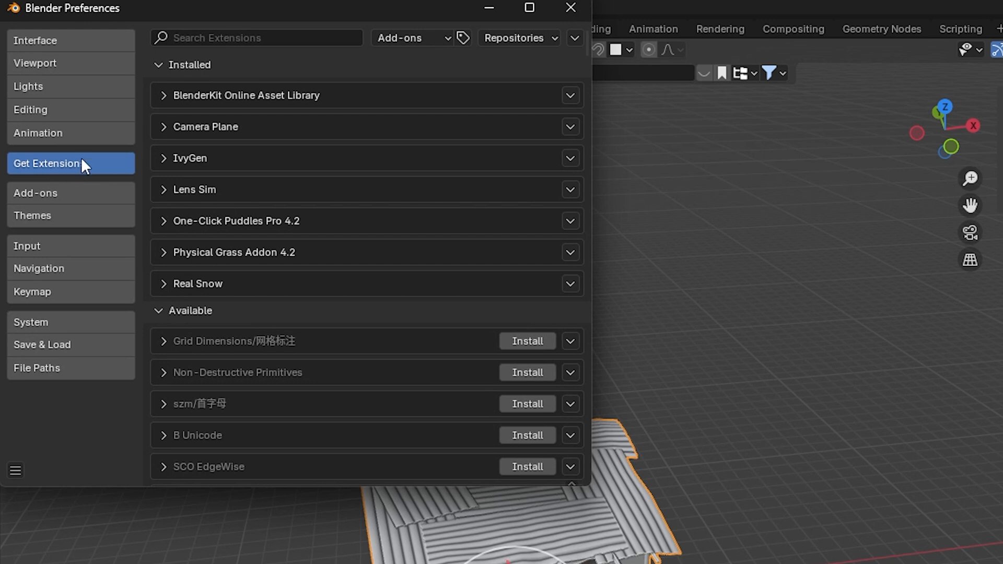
{"action": "mouse_move", "coordinate": [117, 7]}
{"action": "left_mouse_down"}
{"action": "mouse_move", "coordinate": [118, 109]}
{"action": "mouse_move", "coordinate": [140, 73]}
{"action": "left_mouse_up"}
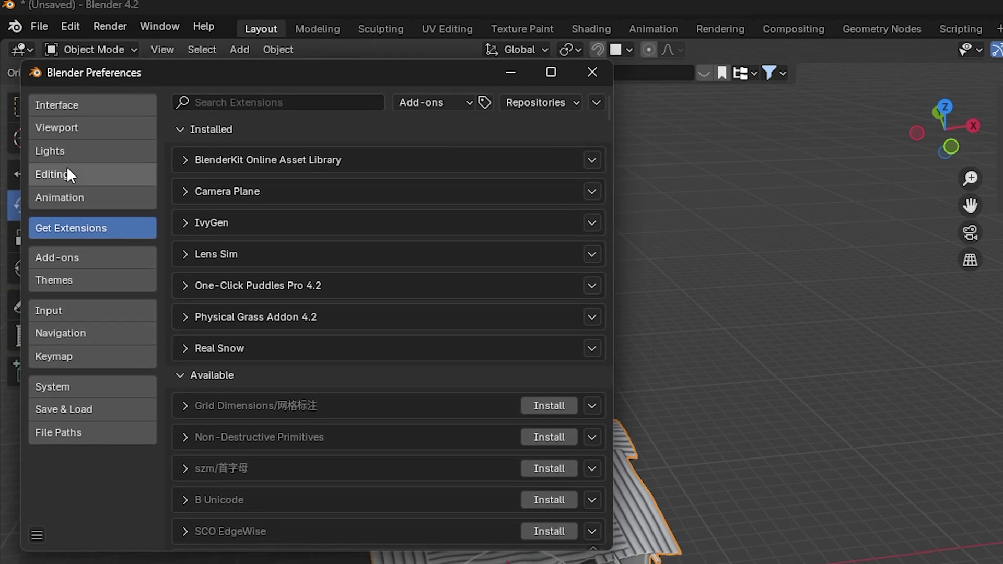
{"action": "left_click", "coordinate": [295, 105]}
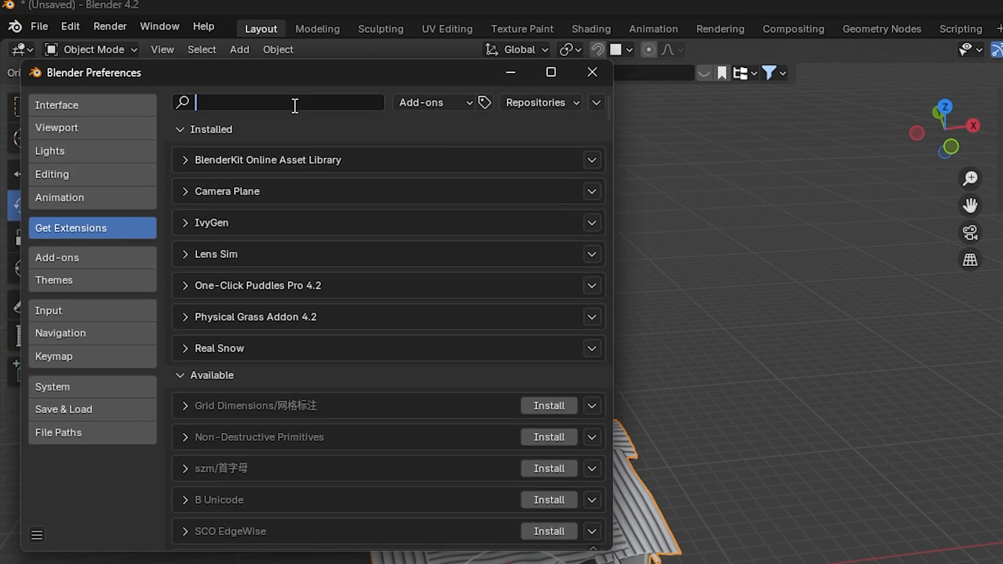
{"action": "type", "text": "sno"}
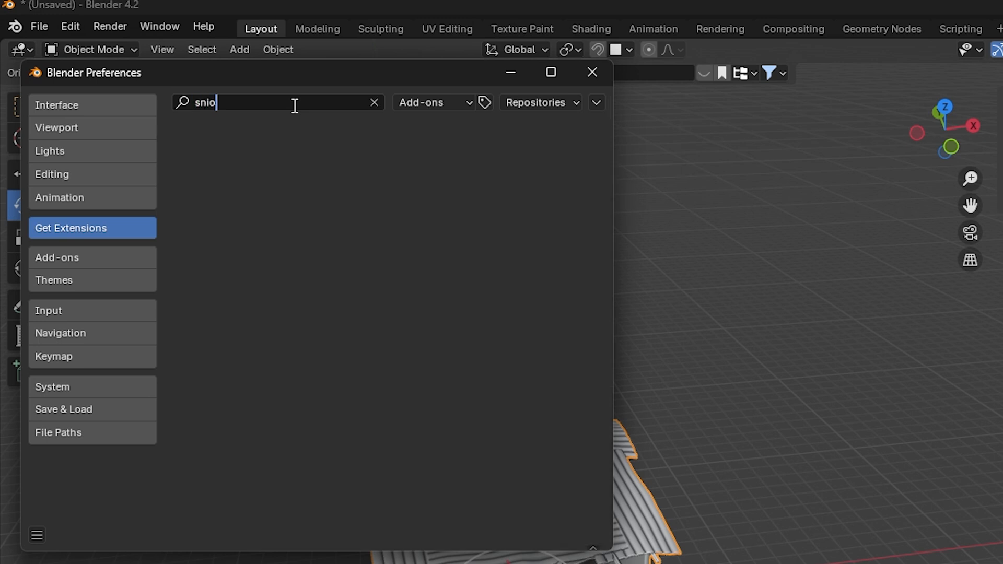
{"action": "type", "text": "w"}
{"action": "key", "text": "Return"}
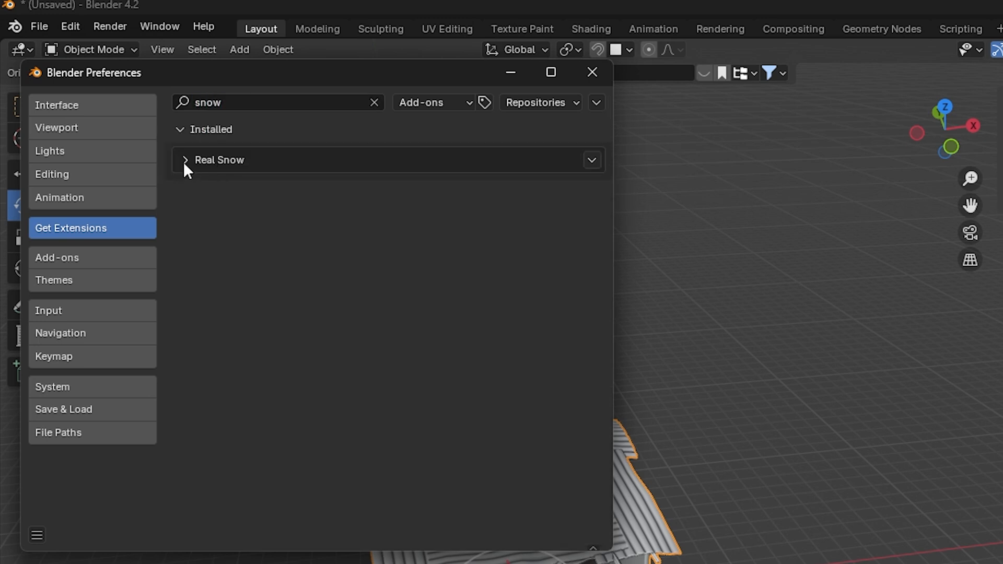
{"action": "left_click", "coordinate": [185, 162]}
{"action": "left_click", "coordinate": [195, 161]}
- Save the preferences and close the window to return to the house scene
{"action": "left_click", "coordinate": [38, 534]}
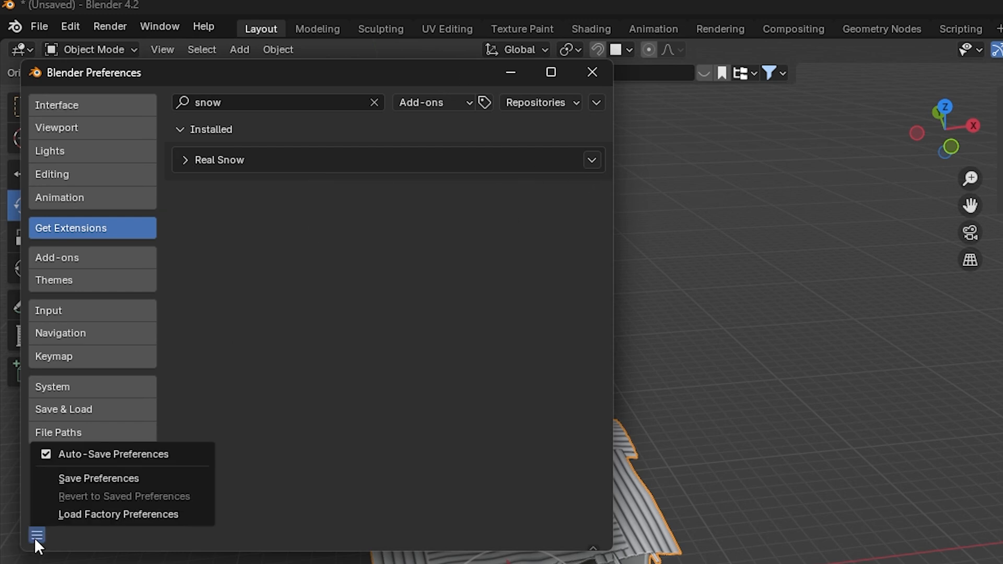
{"action": "left_click", "coordinate": [89, 480]}
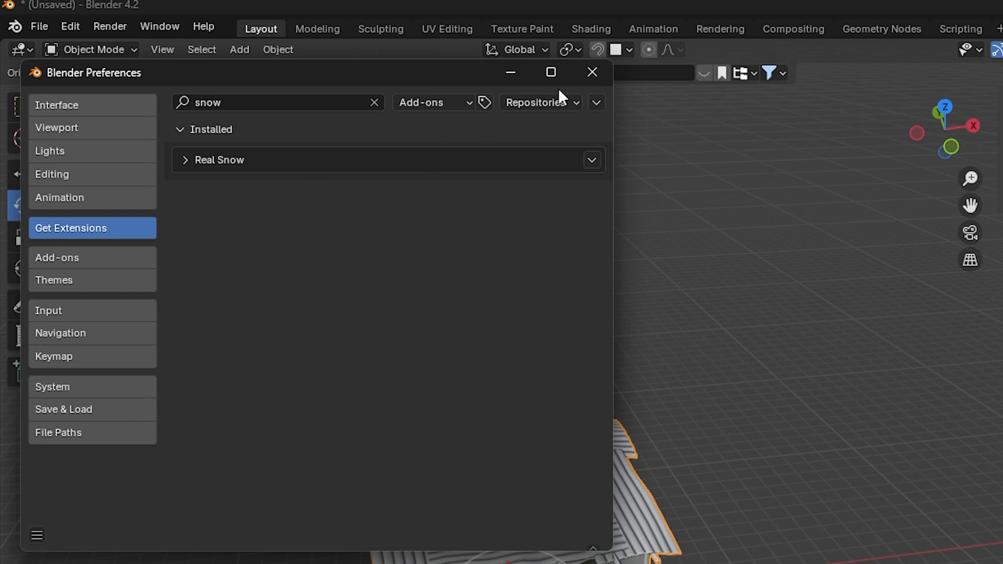
{"action": "left_click", "coordinate": [606, 72]}
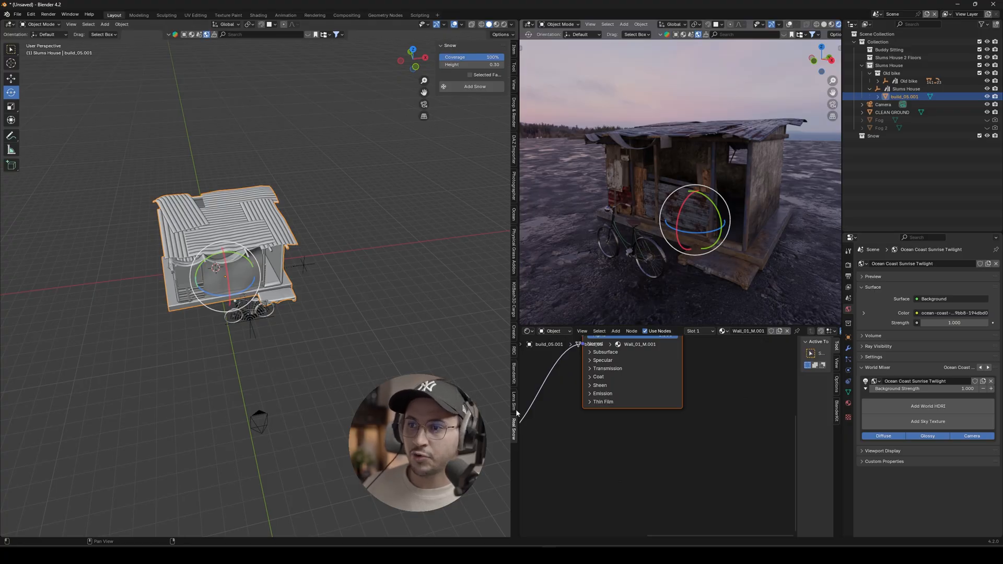
- Select the house model build_05.001 and generate snow over it with Add Snow
{"action": "left_click", "coordinate": [313, 230]}
{"action": "mouse_move", "coordinate": [314, 230]}
{"action": "middle_mouse_down"}
{"action": "mouse_move", "coordinate": [269, 240]}
{"action": "mouse_move", "coordinate": [353, 174]}
{"action": "mouse_move", "coordinate": [416, 161]}
{"action": "middle_mouse_up"}
{"action": "left_click", "coordinate": [269, 239]}
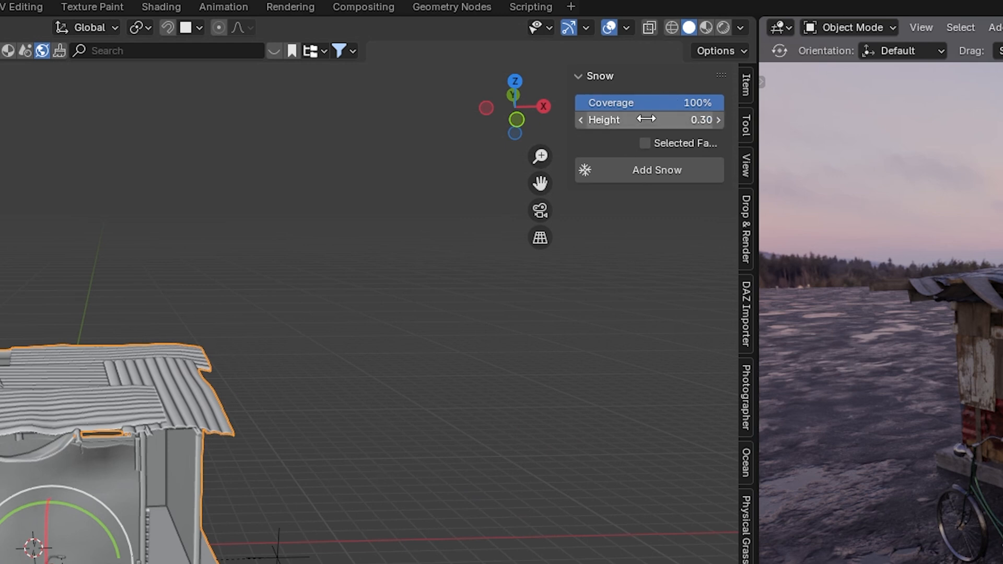
{"action": "left_click", "coordinate": [661, 169]}
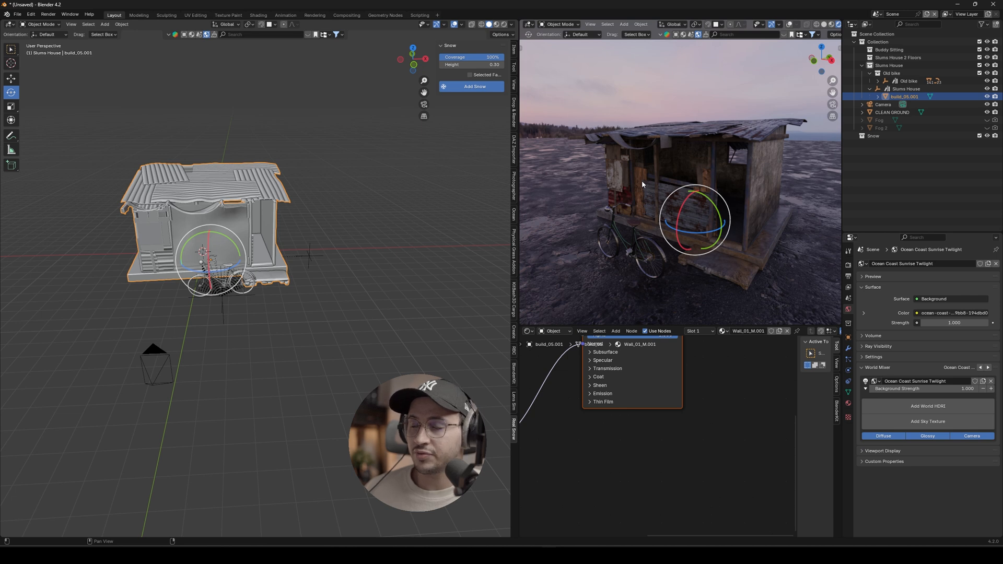
- Inspect the snow-covered house from above in both viewports, then select the bicycle seat
{"action": "mouse_move", "coordinate": [746, 208]}
{"action": "middle_mouse_down"}
{"action": "mouse_move", "coordinate": [687, 224]}
{"action": "mouse_move", "coordinate": [678, 251]}
{"action": "mouse_move", "coordinate": [626, 198]}
{"action": "mouse_move", "coordinate": [659, 198]}
{"action": "mouse_move", "coordinate": [674, 219]}
{"action": "mouse_move", "coordinate": [614, 134]}
{"action": "middle_mouse_up"}
{"action": "scroll", "coordinate": [228, 204], "scroll_direction": "up", "scroll_amount": 3}
{"action": "middle_click_drag", "start_coordinate": [237, 211], "coordinate": [314, 195]}
{"action": "mouse_move", "coordinate": [596, 196]}
{"action": "middle_mouse_down"}
{"action": "mouse_move", "coordinate": [541, 205]}
{"action": "mouse_move", "coordinate": [613, 194]}
{"action": "mouse_move", "coordinate": [656, 104]}
{"action": "mouse_move", "coordinate": [672, 153]}
{"action": "mouse_move", "coordinate": [697, 128]}
{"action": "middle_mouse_up"}
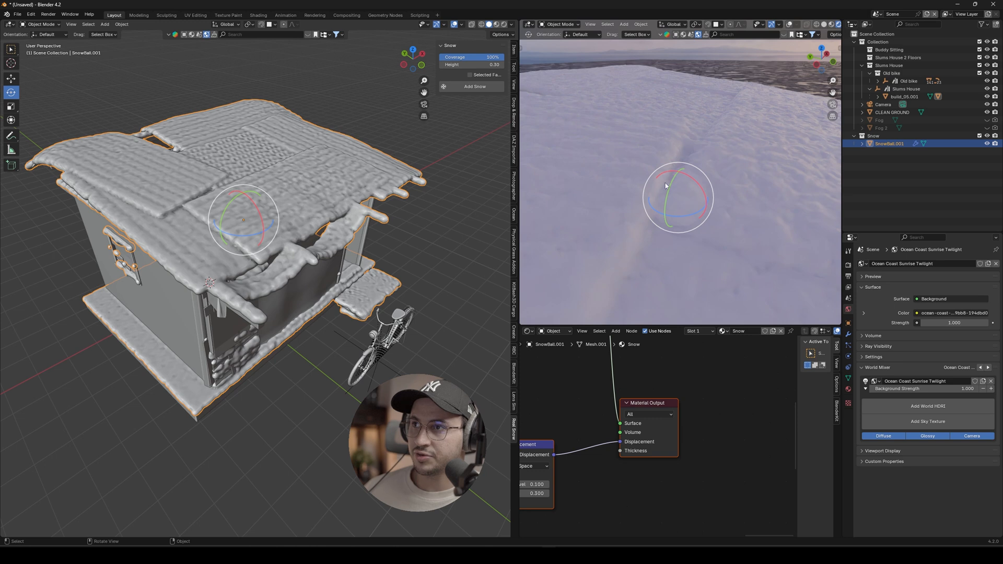
{"action": "scroll", "coordinate": [676, 189], "scroll_direction": "down", "scroll_amount": 3}
{"action": "scroll", "coordinate": [677, 189], "scroll_direction": "down", "scroll_amount": 2}
{"action": "mouse_move", "coordinate": [677, 189]}
{"action": "middle_mouse_down"}
{"action": "mouse_move", "coordinate": [627, 145]}
{"action": "mouse_move", "coordinate": [649, 190]}
{"action": "mouse_move", "coordinate": [683, 191]}
{"action": "middle_mouse_up"}
{"action": "scroll", "coordinate": [684, 192], "scroll_direction": "up", "scroll_amount": 3}
{"action": "mouse_move", "coordinate": [702, 235]}
{"action": "middle_mouse_down"}
{"action": "mouse_move", "coordinate": [672, 231]}
{"action": "mouse_move", "coordinate": [688, 221]}
{"action": "mouse_move", "coordinate": [682, 204]}
{"action": "mouse_move", "coordinate": [693, 188]}
{"action": "mouse_move", "coordinate": [736, 198]}
{"action": "mouse_move", "coordinate": [697, 235]}
{"action": "mouse_move", "coordinate": [694, 223]}
{"action": "middle_mouse_up"}
{"action": "left_click", "coordinate": [682, 203]}
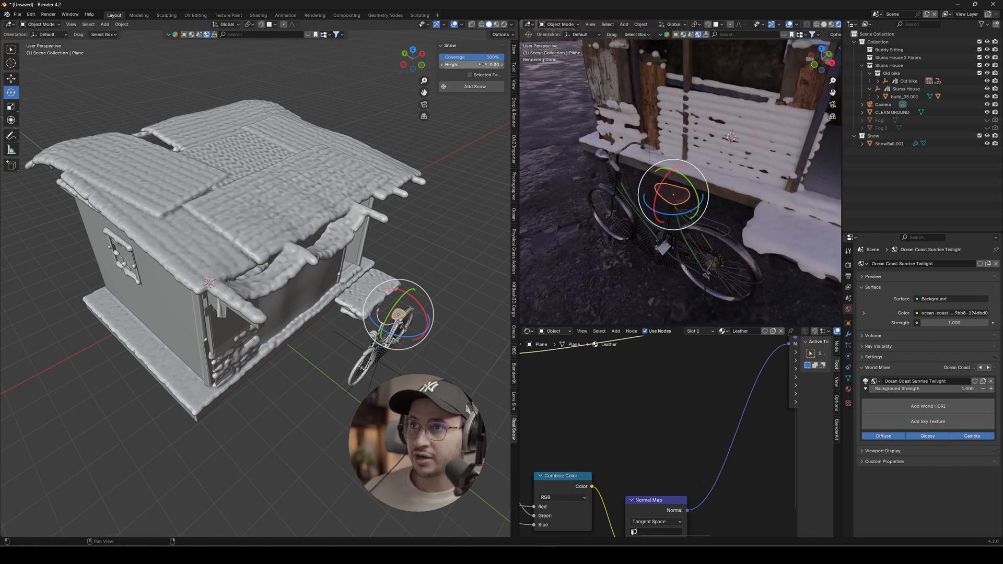
- Lower the snow height setting and select the bicycle frame for its own snow layer
{"action": "left_click_drag", "start_coordinate": [483, 65], "coordinate": [471, 64]}
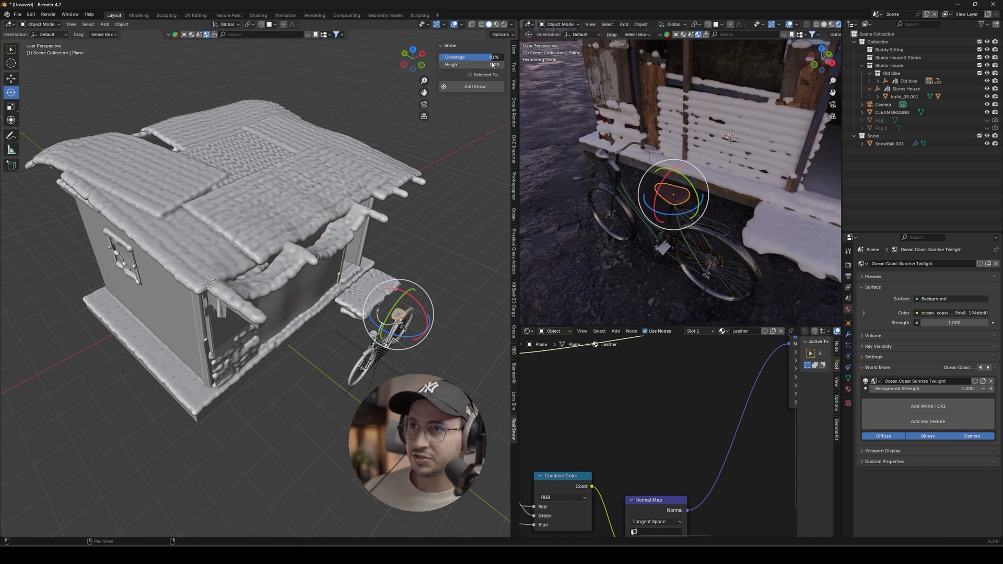
{"action": "middle_click_drag", "start_coordinate": [674, 197], "coordinate": [648, 212]}
{"action": "left_click", "coordinate": [647, 212]}
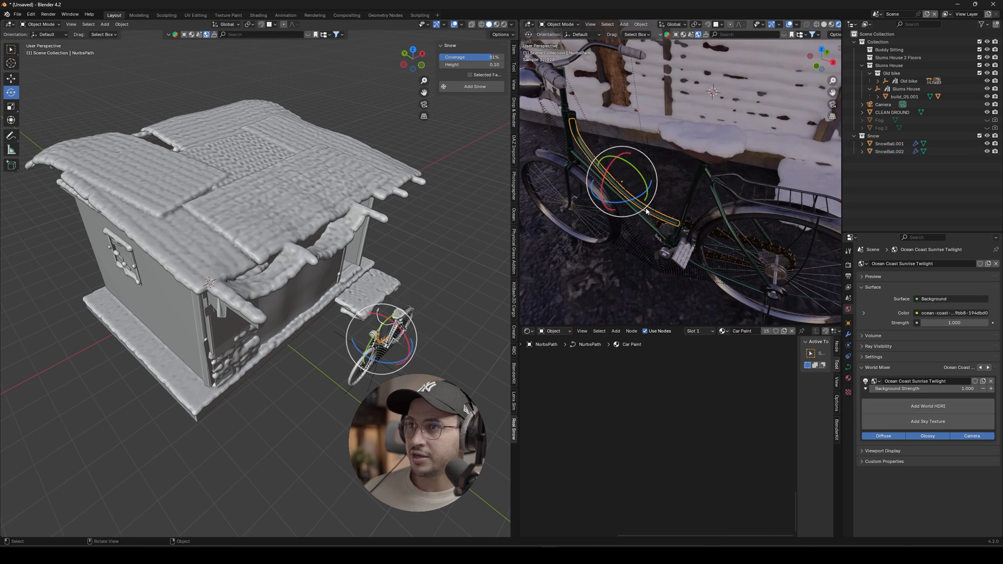
{"action": "scroll", "coordinate": [648, 212], "scroll_direction": "down", "scroll_amount": 2}
{"action": "scroll", "coordinate": [643, 210], "scroll_direction": "down", "scroll_amount": 2}
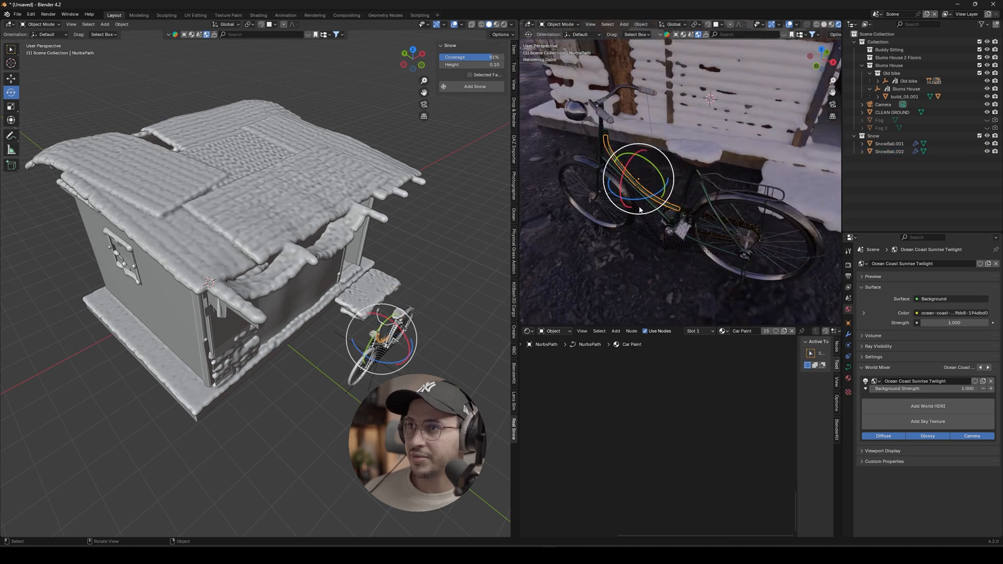